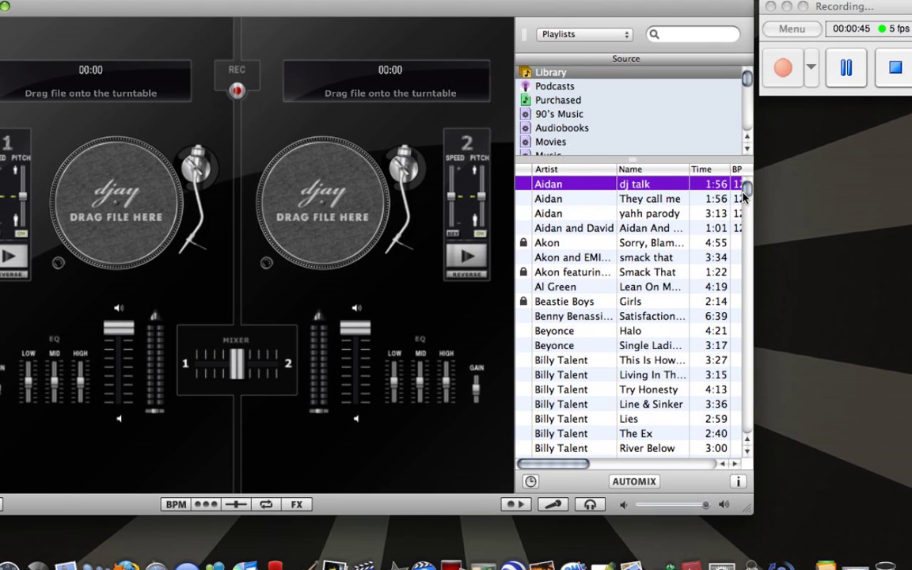
Step: Load "Transit" by Colossus from the library onto turntable 1 and quit iTunes
scroll(732, 241, down, 10)
scroll(742, 214, down, 4)
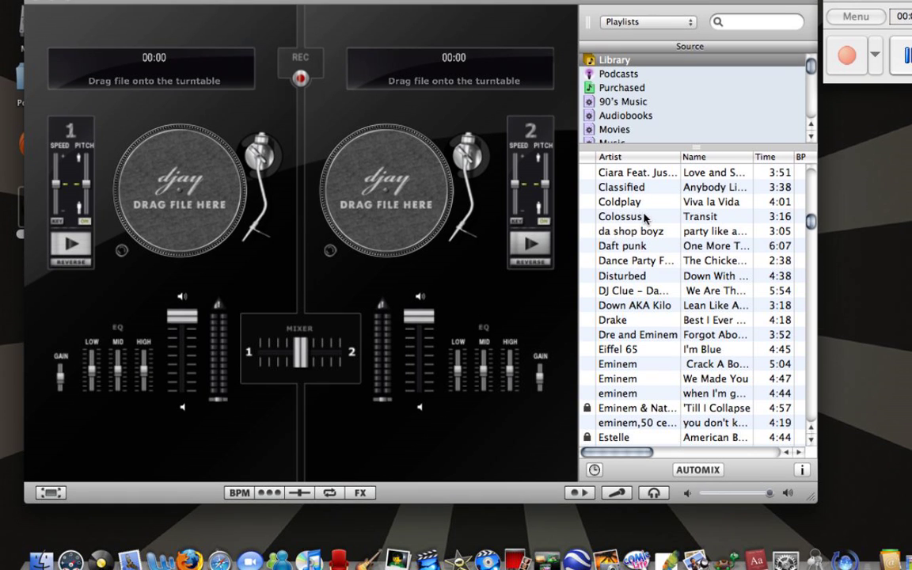
drag(625, 211, 182, 203)
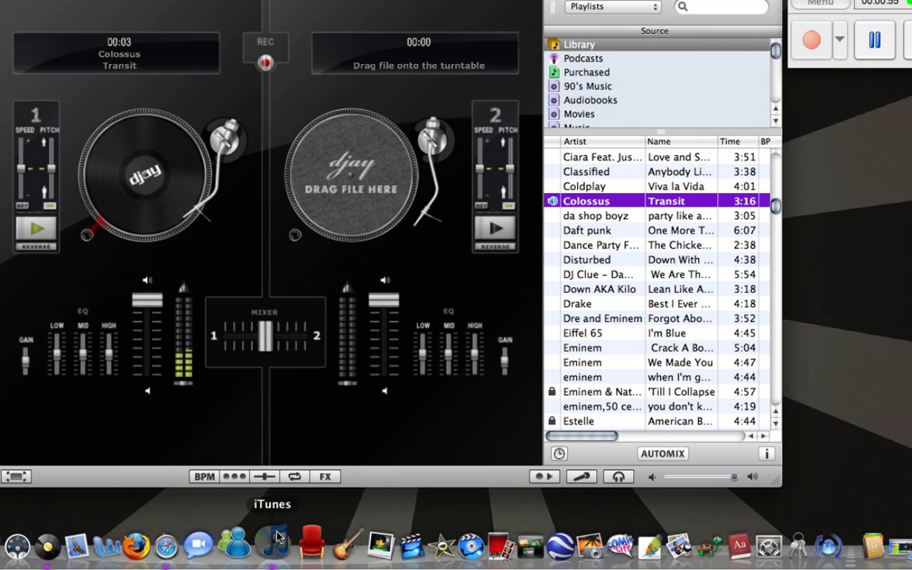
right_click(277, 538)
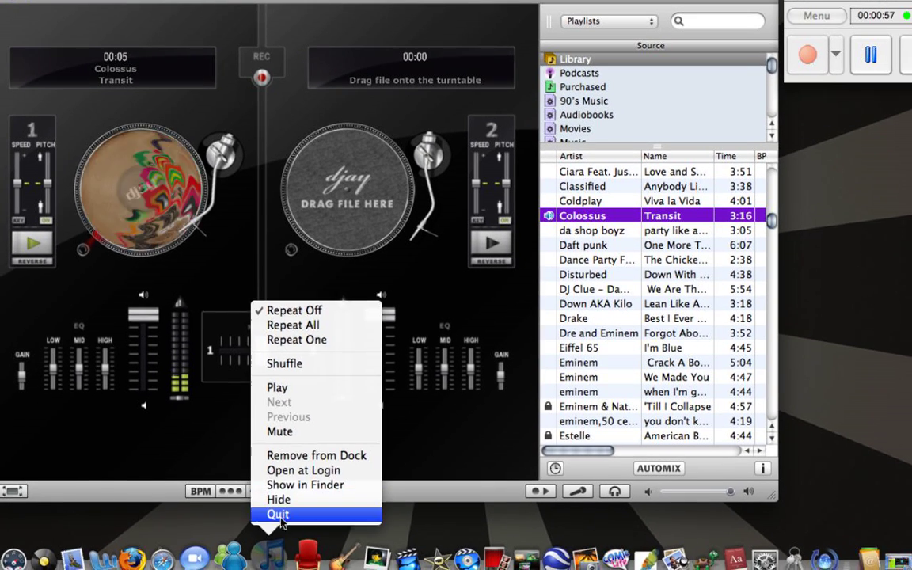
click(279, 515)
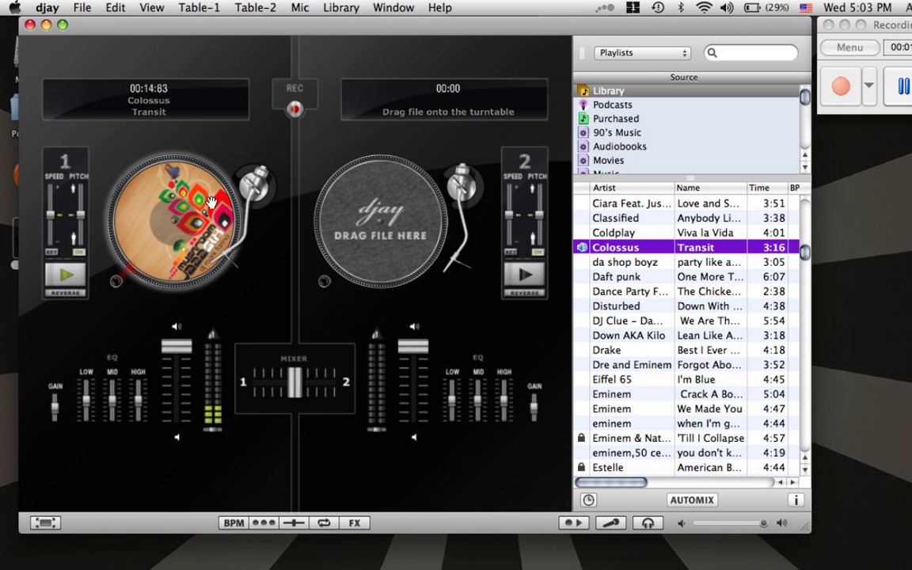
Step: Scratch the record on turntable 1 back and forth while it plays
drag(212, 202, 214, 204)
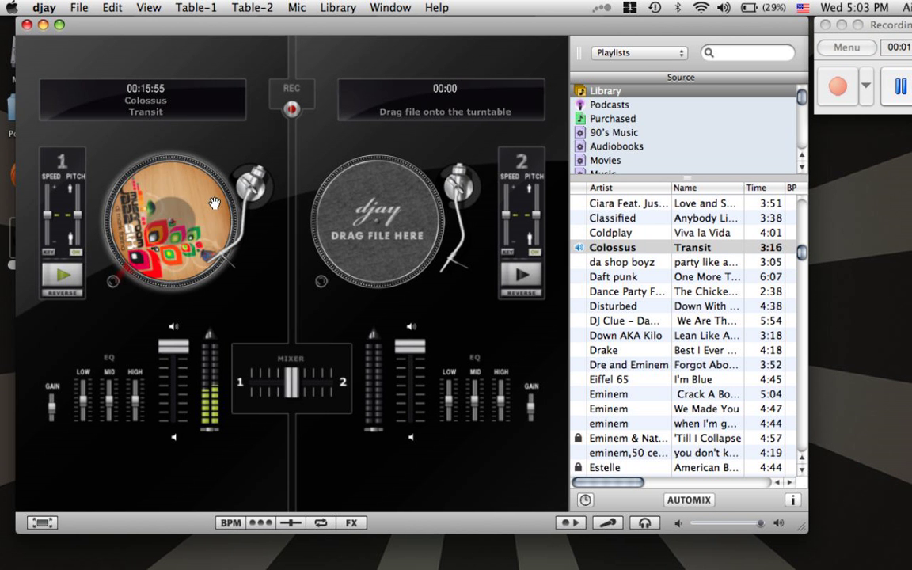
scroll(214, 204, up, 5)
scroll(214, 204, down, 3)
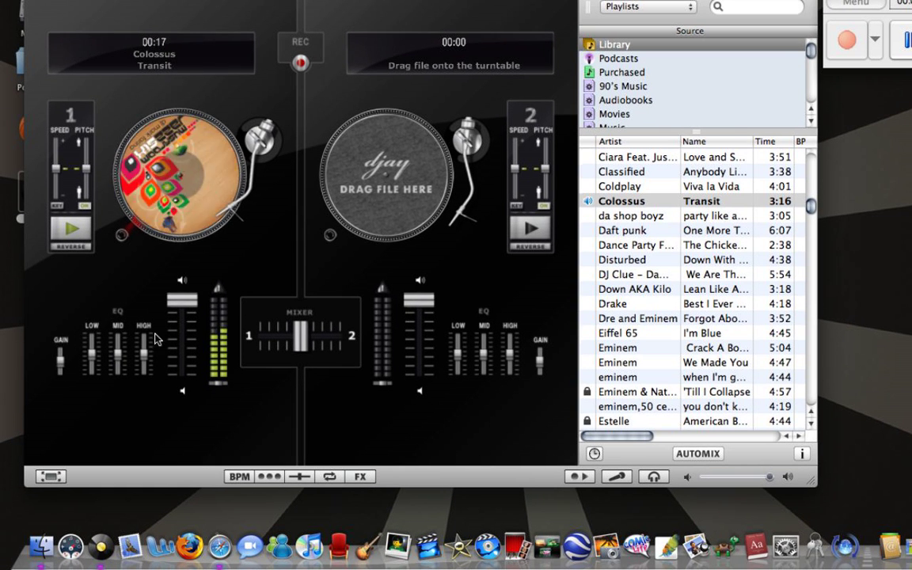
Step: Raise turntable 1's low EQ slightly and try its pitch slider, returning the pitch to centre
mouse_move(95, 356)
mouse_down()
mouse_move(94, 375)
mouse_move(106, 378)
mouse_move(108, 337)
mouse_move(111, 400)
mouse_move(113, 355)
mouse_up()
drag(87, 371, 87, 352)
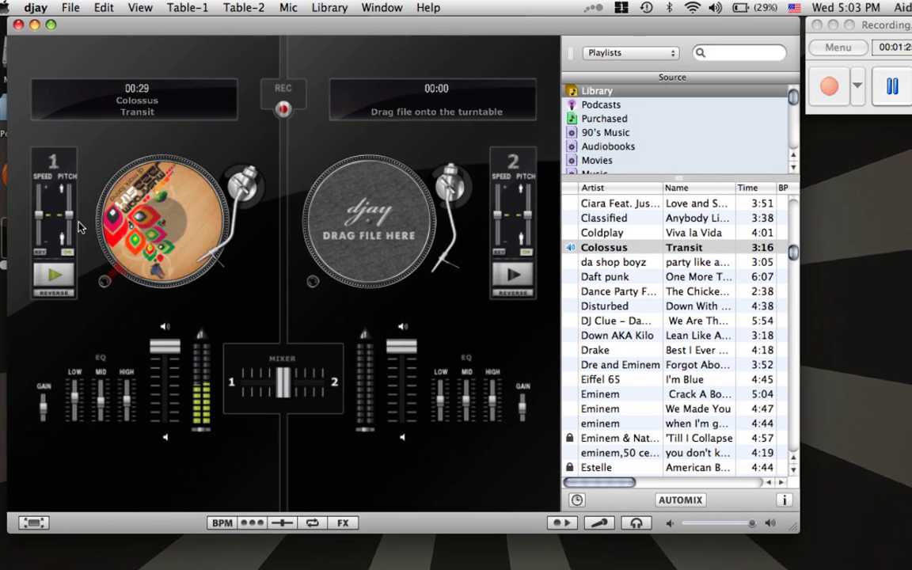
mouse_move(69, 222)
mouse_down()
mouse_move(73, 188)
mouse_move(73, 241)
mouse_up()
drag(73, 204, 56, 185)
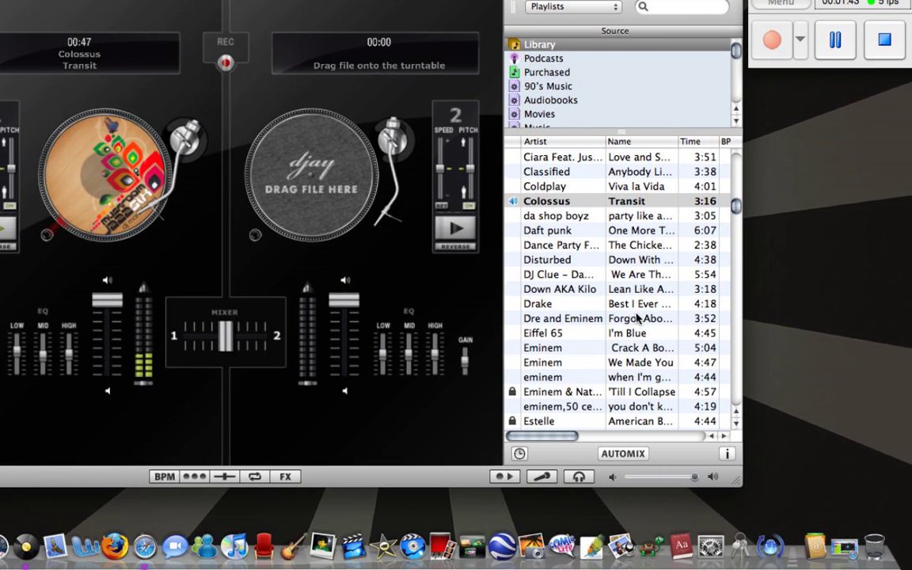
Step: Load "I'm Blue" by Eiffel 65 onto turntable 2 with the crossfader fully on deck 1, and quit iTunes
drag(645, 339, 357, 191)
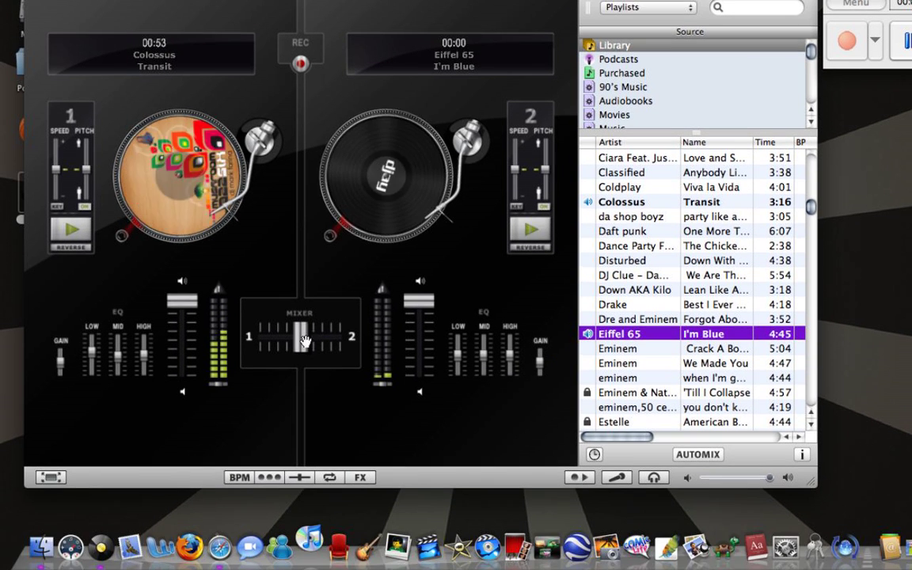
drag(302, 386, 250, 381)
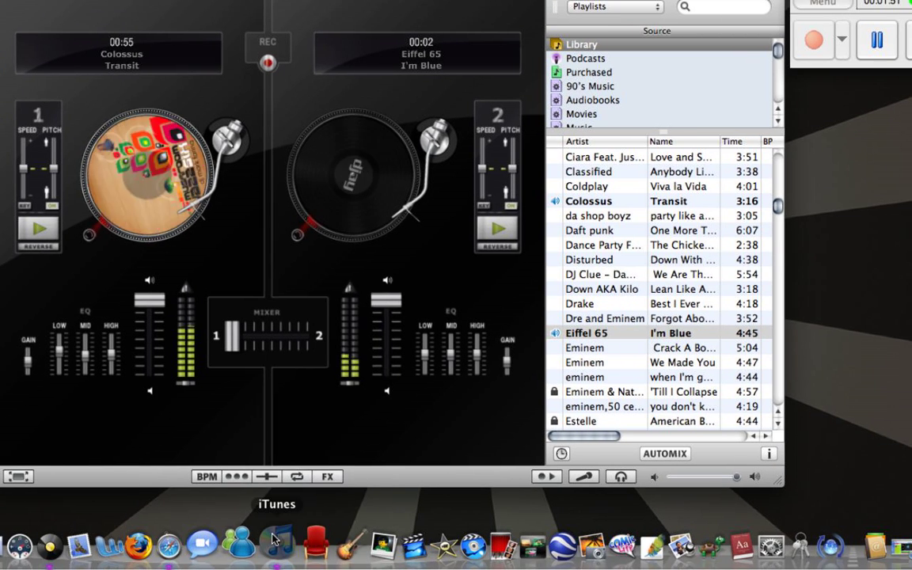
right_click(243, 547)
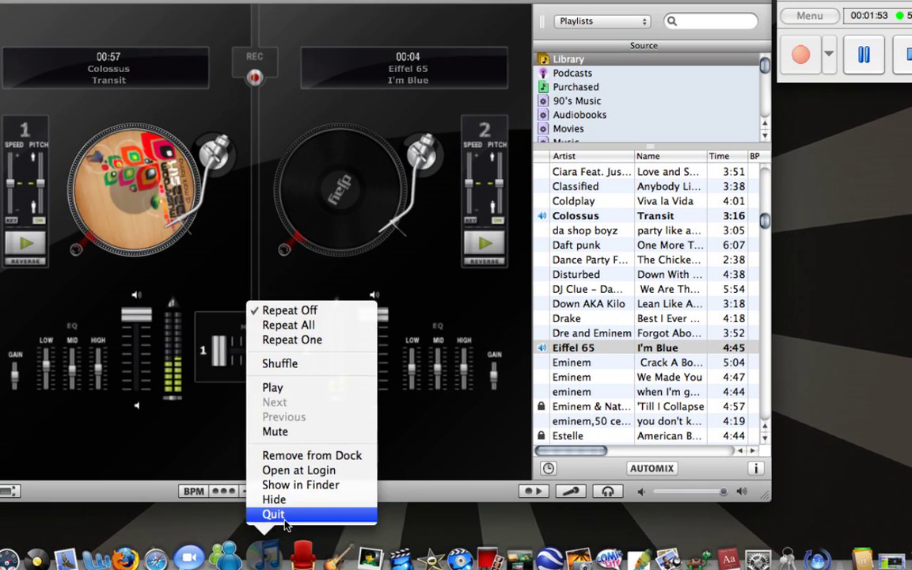
click(278, 524)
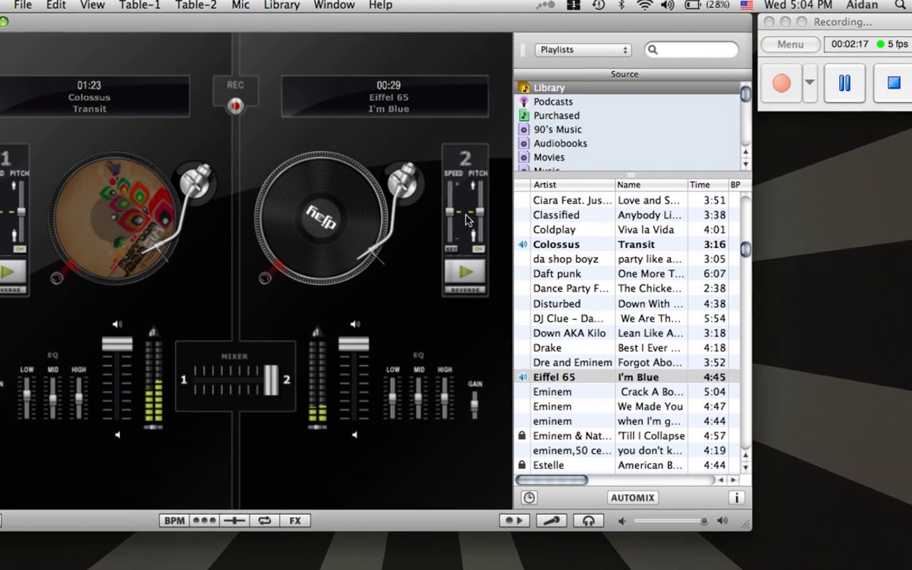
Step: Try turntable 2's pitch, speed and volume sliders, raising the speed to 25.00% and returning it to centre
mouse_move(471, 216)
mouse_down()
mouse_move(469, 184)
mouse_move(468, 223)
mouse_move(476, 173)
mouse_move(475, 244)
mouse_move(478, 186)
mouse_move(478, 204)
mouse_move(479, 187)
mouse_move(471, 199)
mouse_up()
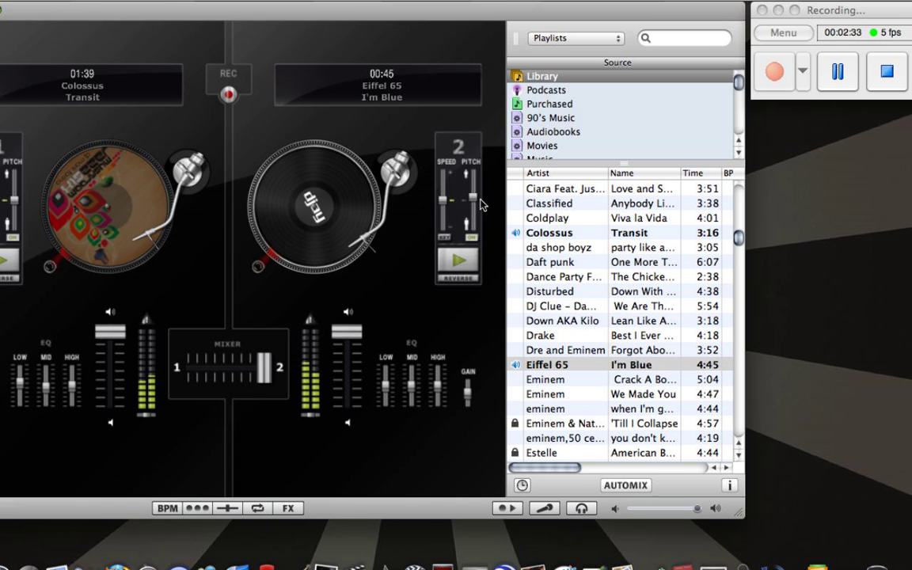
drag(477, 200, 447, 175)
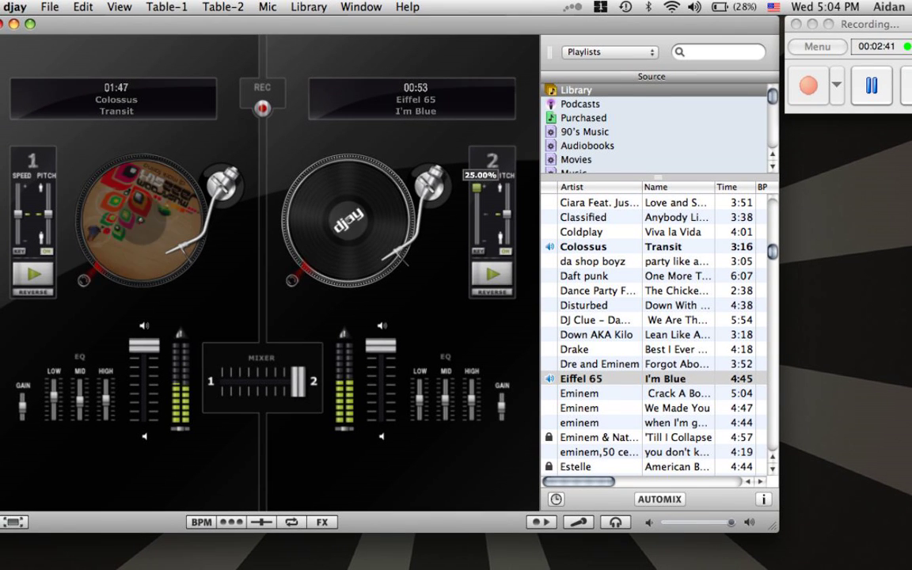
drag(477, 189, 477, 211)
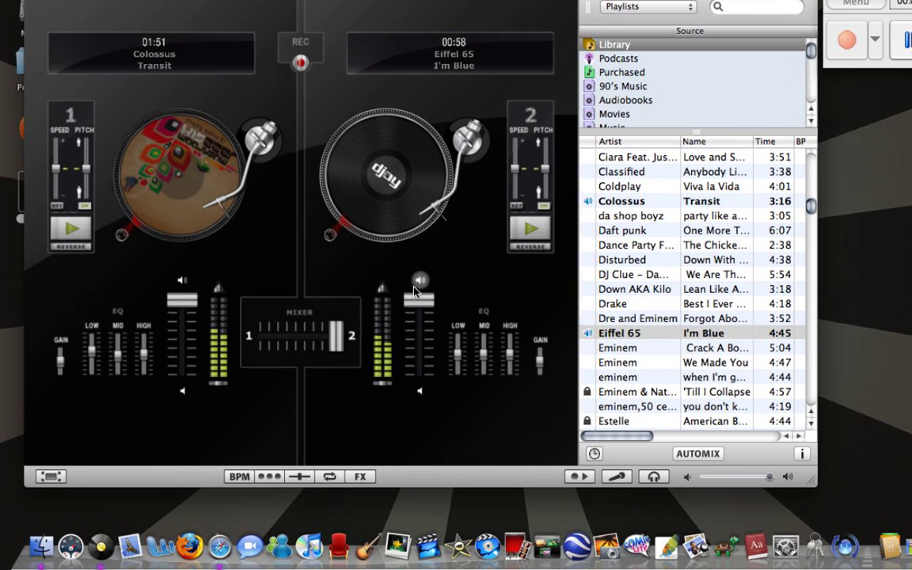
mouse_move(407, 299)
mouse_down()
mouse_move(405, 326)
mouse_move(416, 300)
mouse_up()
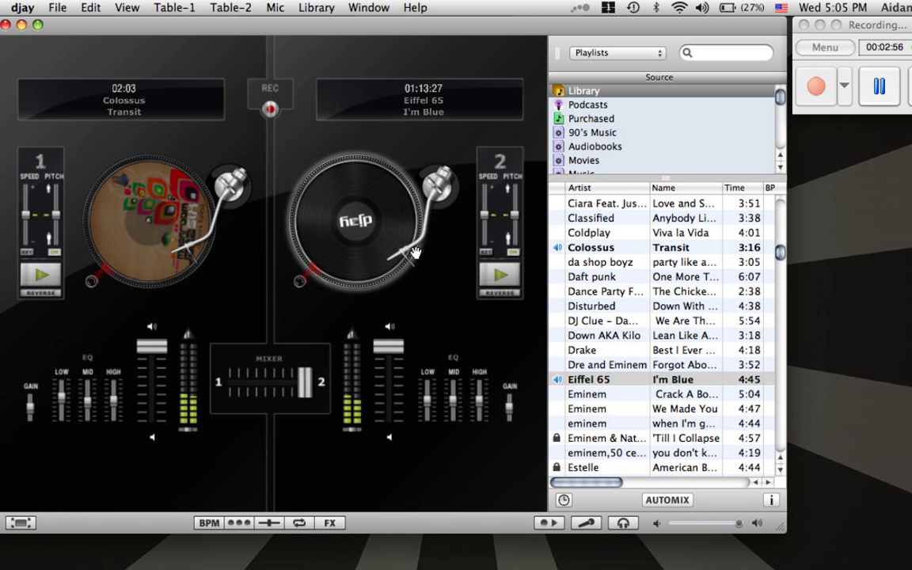
Step: Scratch the record on turntable 2 in the full-screen view and leave full screen
key(Left)
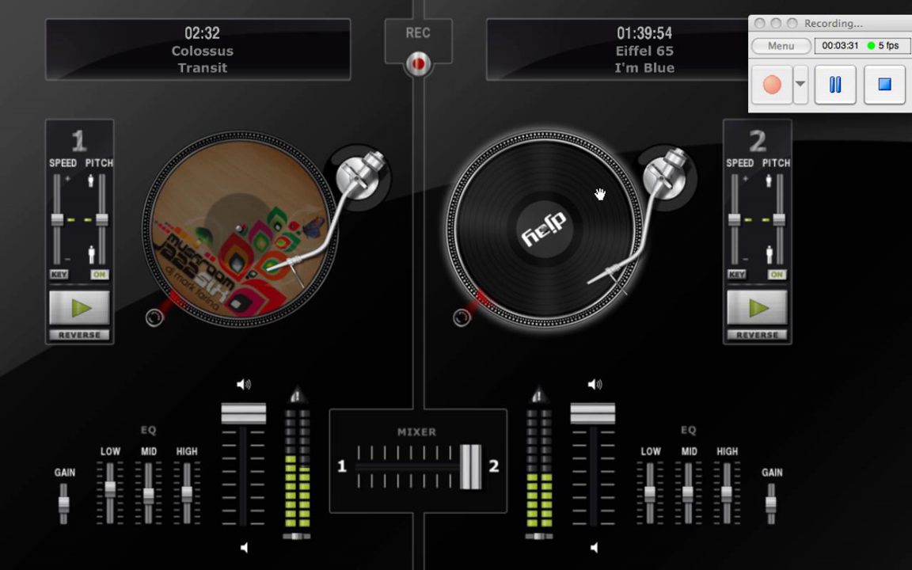
scroll(600, 194, up, 5)
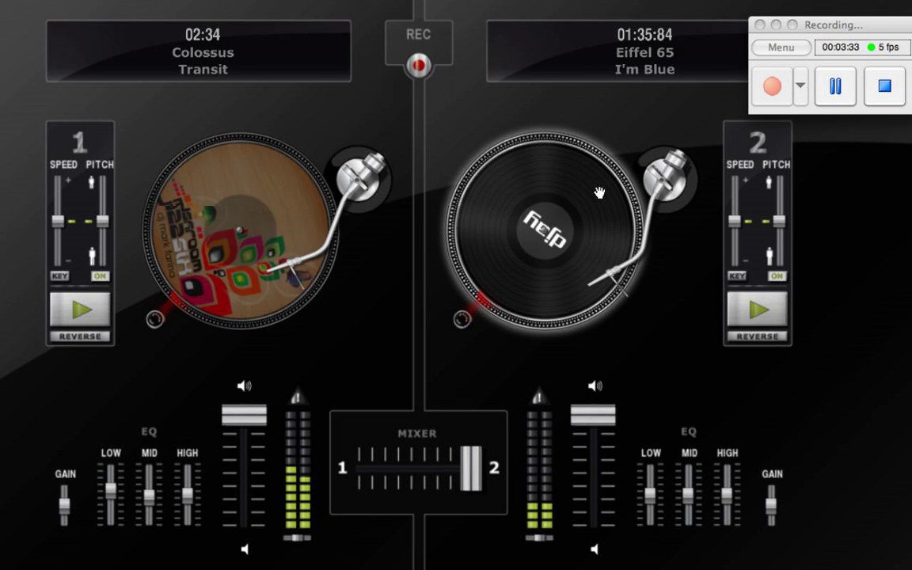
key(Escape)
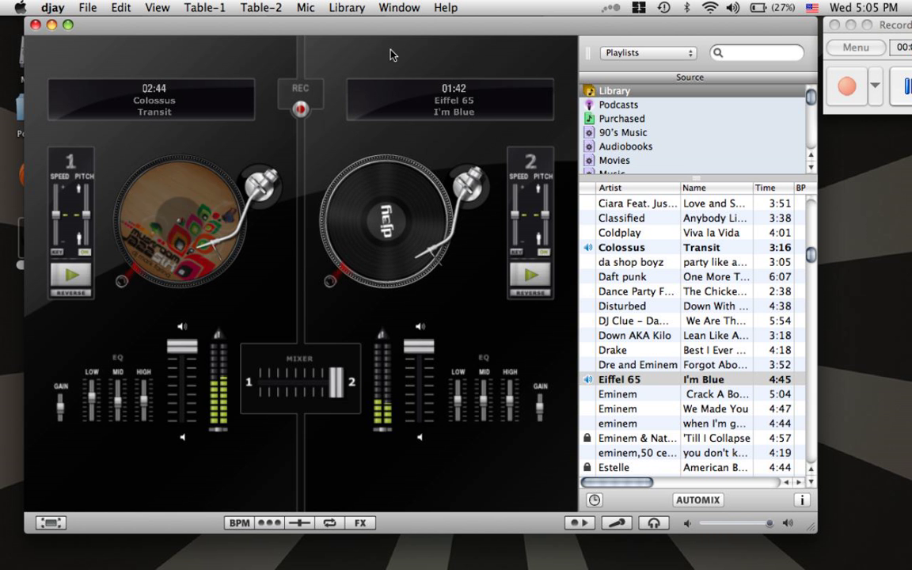
Step: Pause both turntables and centre the crossfader between decks 1 and 2
key(space)
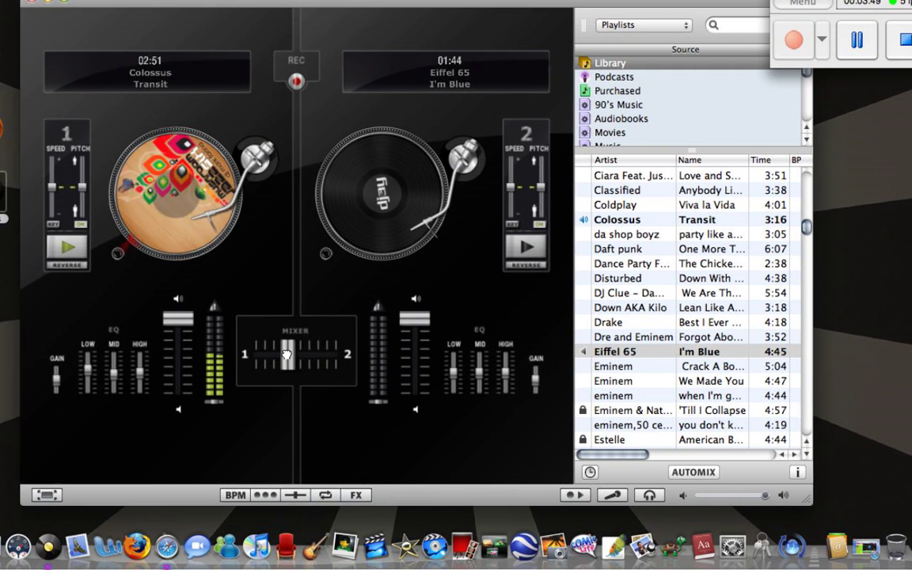
drag(309, 354, 273, 355)
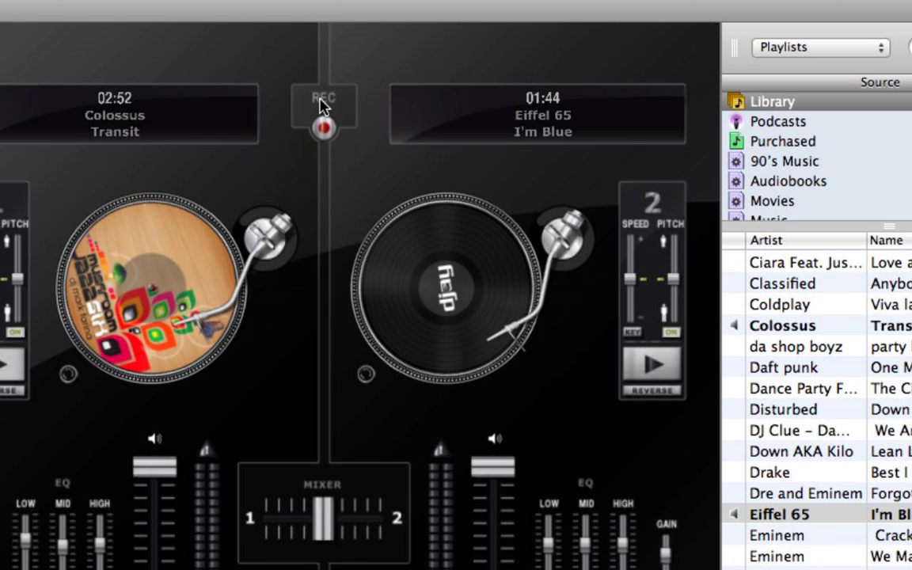
Step: Start a mix recording named "demo song" in the Recordings folder with Import in iTunes enabled
click(324, 123)
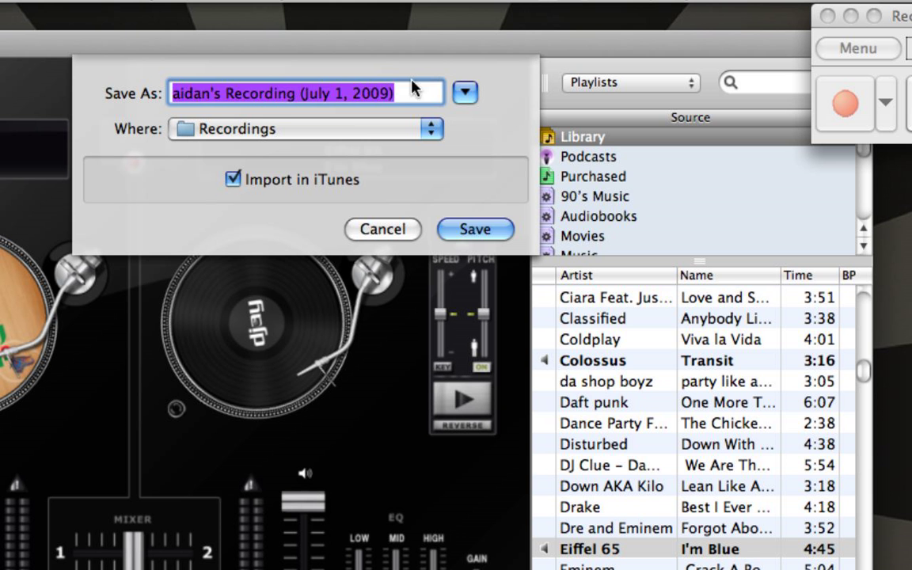
key(BackSpace)
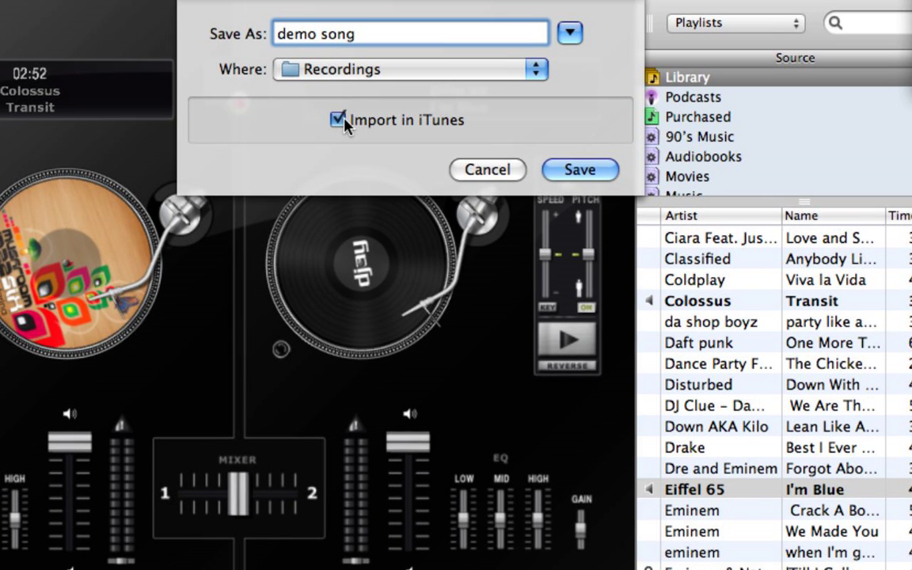
click(349, 118)
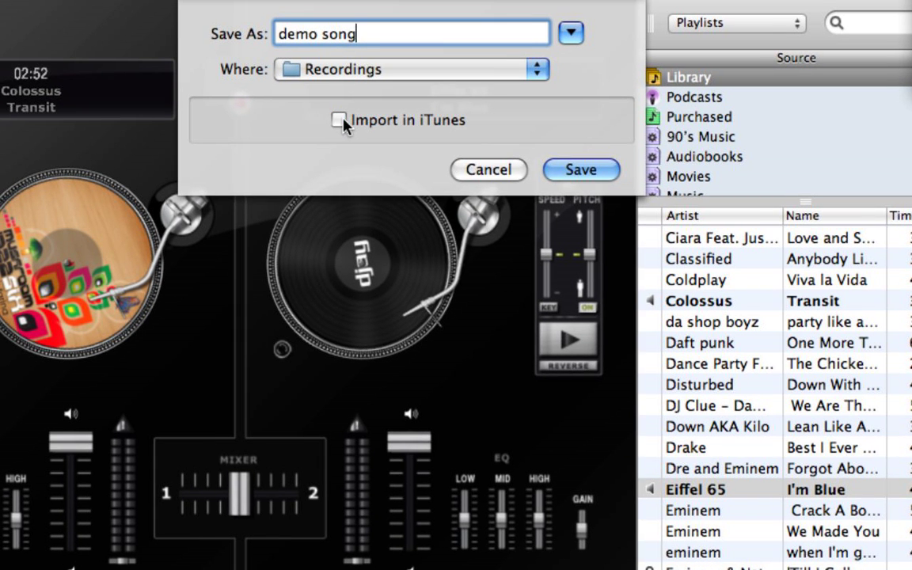
click(348, 117)
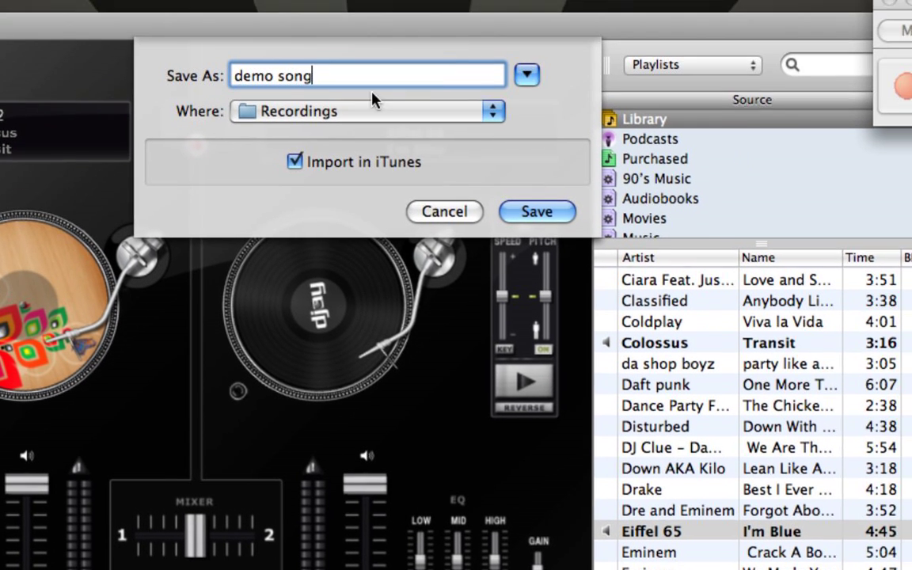
click(400, 73)
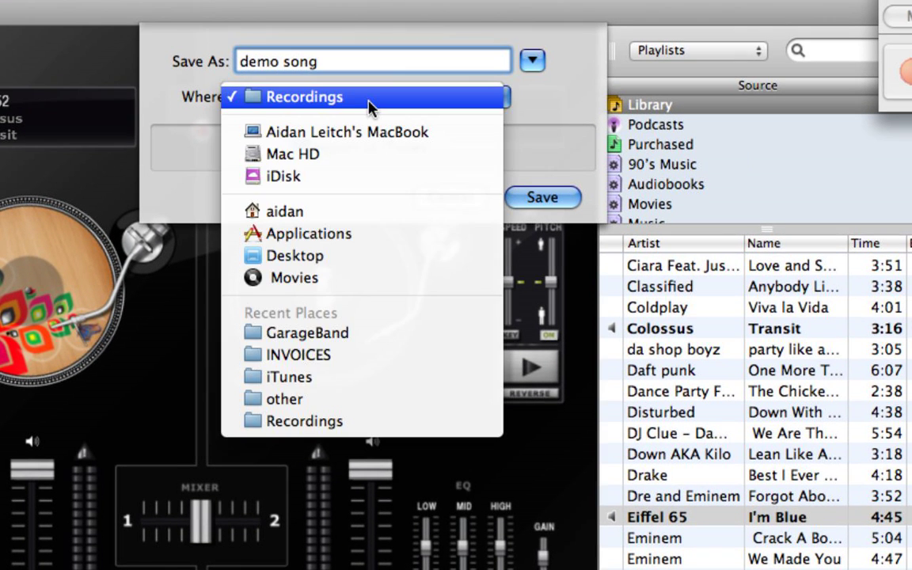
click(364, 101)
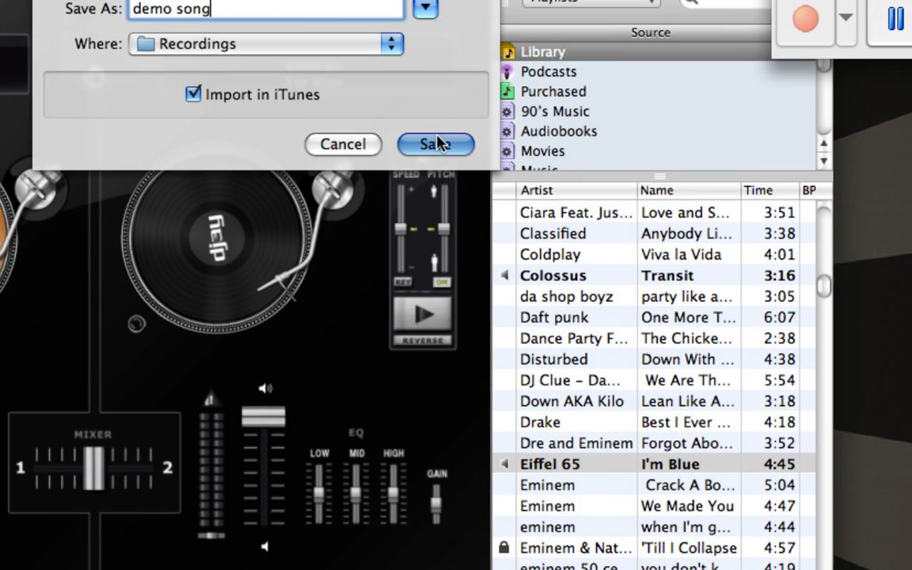
click(438, 142)
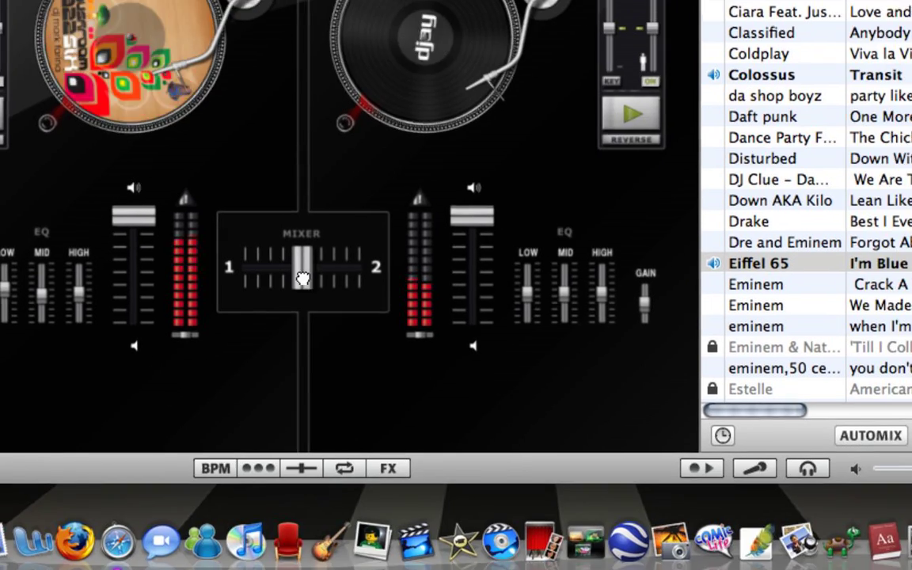
Step: Move the crossfader fully to deck 1 while the mix is being recorded
drag(350, 388, 271, 393)
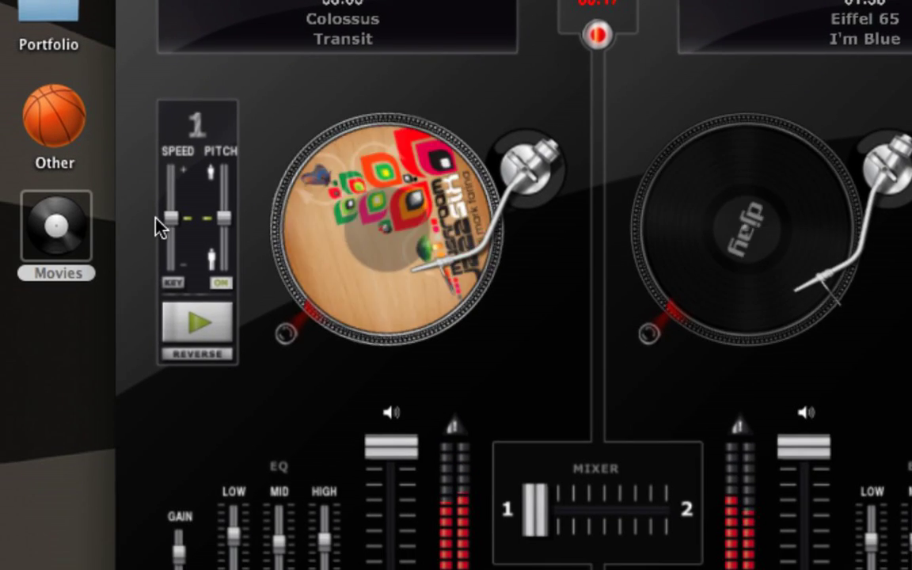
mouse_move(106, 313)
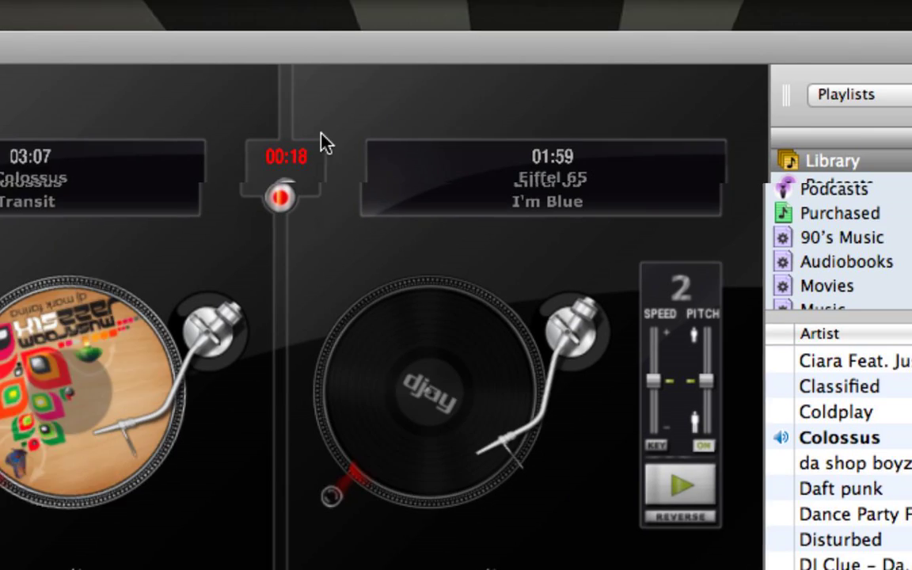